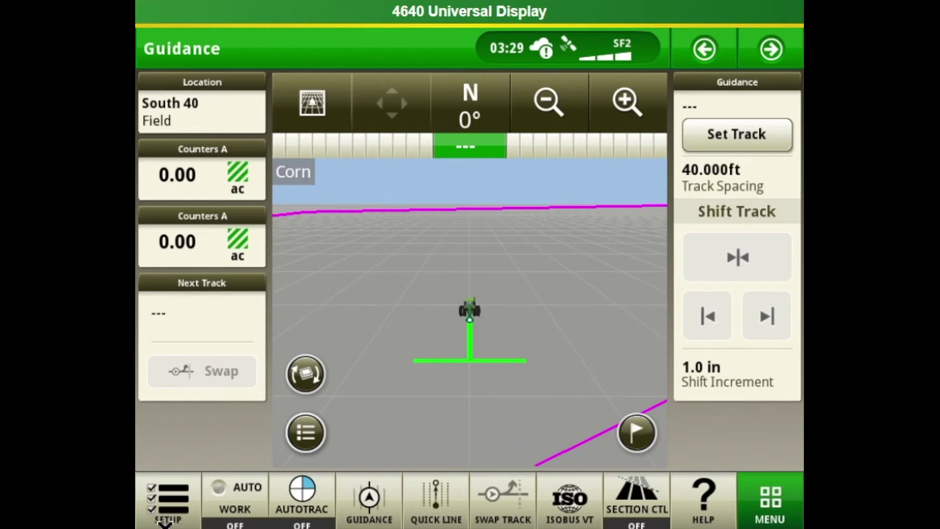
Step: Open Work Setup from Menu > Applications and list detected boundaries South 40, Golf Fairway, Golf Tee Boxes
{"action": "left_click", "coordinate": [764, 509]}
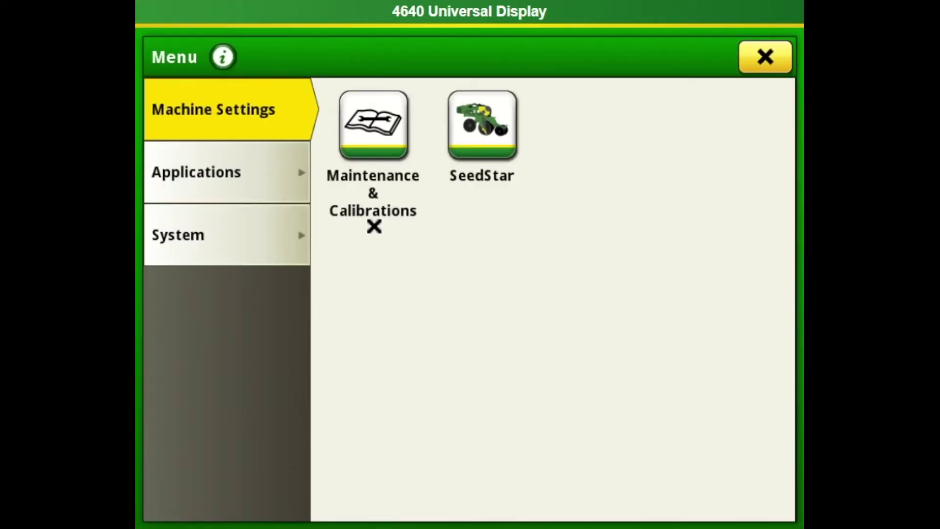
{"action": "left_click", "coordinate": [248, 171]}
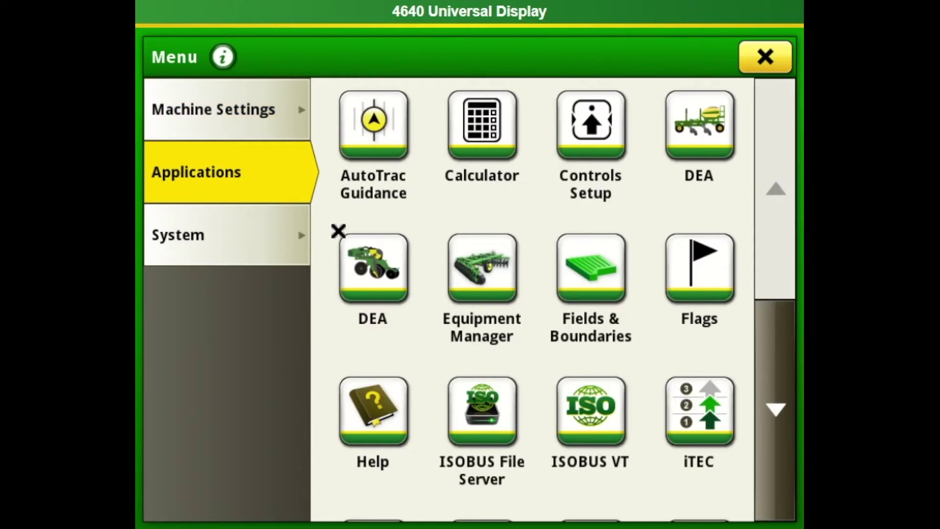
{"action": "left_click", "coordinate": [780, 473]}
{"action": "left_click", "coordinate": [705, 282]}
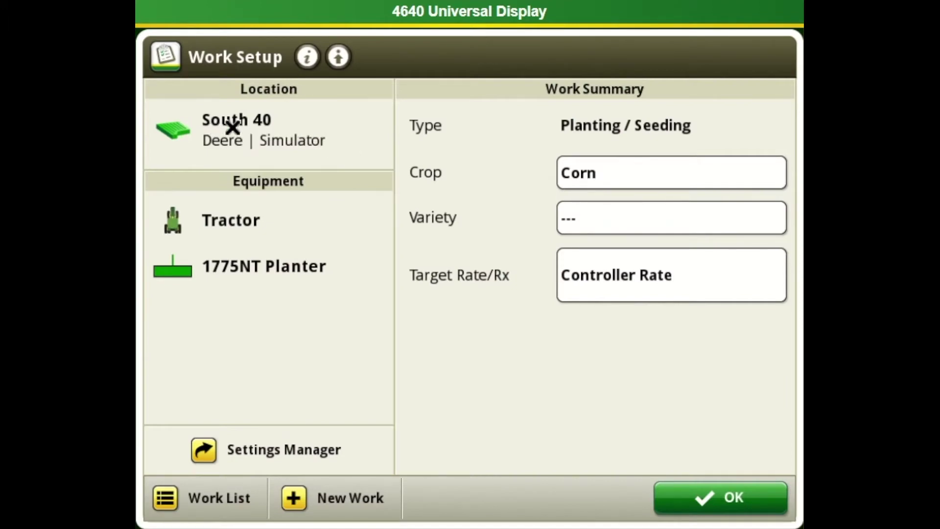
{"action": "left_click", "coordinate": [261, 125]}
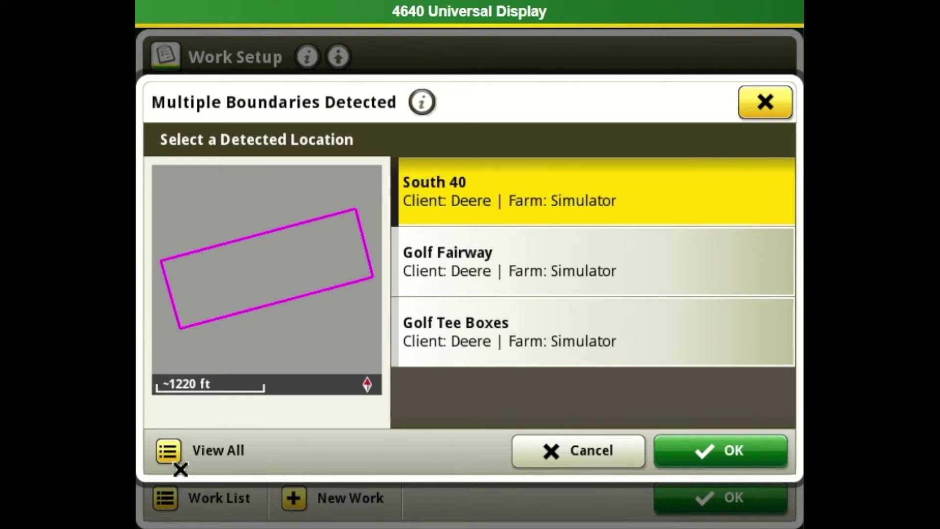
Step: From the full location list, pick client Deere, farm Simulator and field Golf Fairway
{"action": "left_click", "coordinate": [170, 457]}
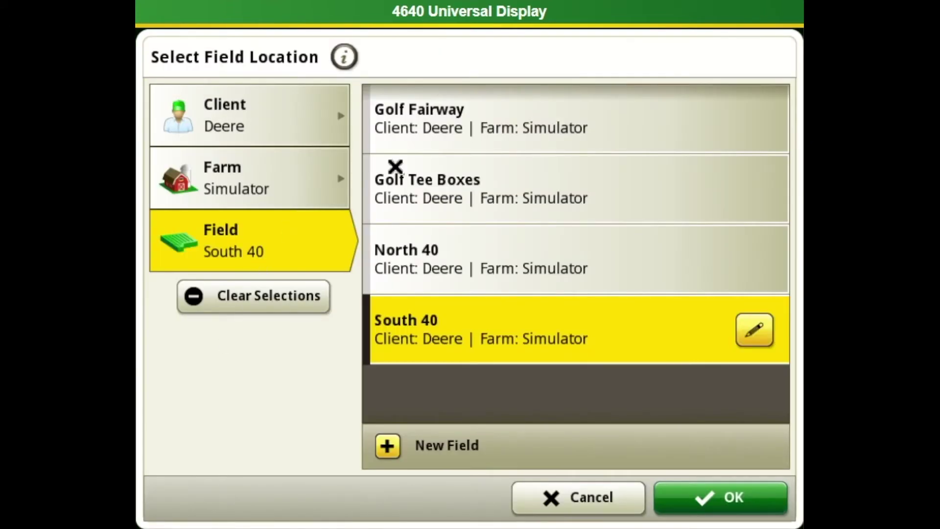
{"action": "left_click", "coordinate": [301, 116]}
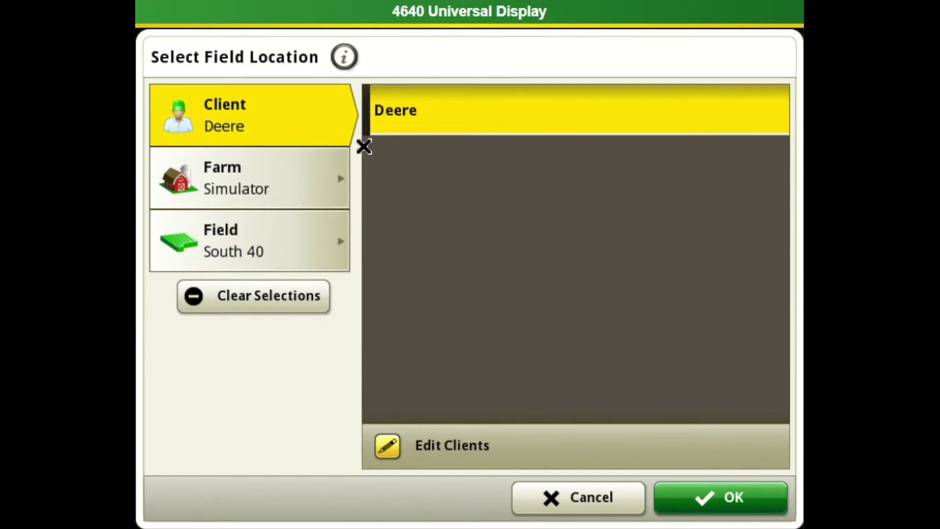
{"action": "left_click", "coordinate": [410, 124]}
{"action": "left_click", "coordinate": [415, 143]}
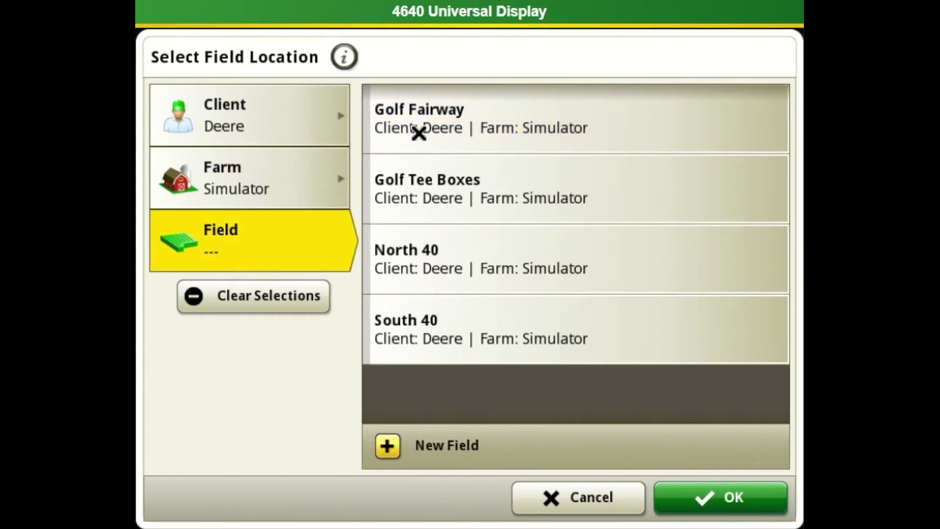
{"action": "left_click", "coordinate": [417, 131]}
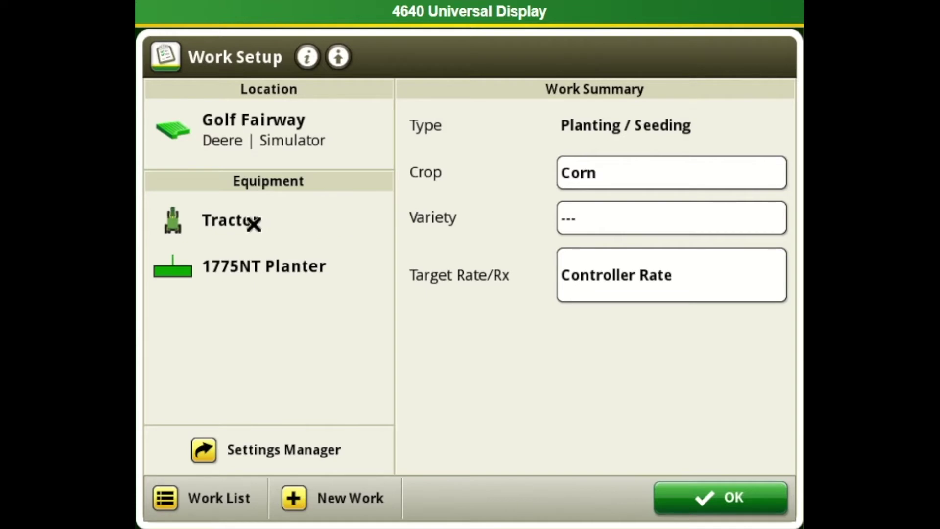
Step: Edit the Tractor machine profile and review its GPS and connection offsets down to Piton
{"action": "left_click", "coordinate": [254, 221]}
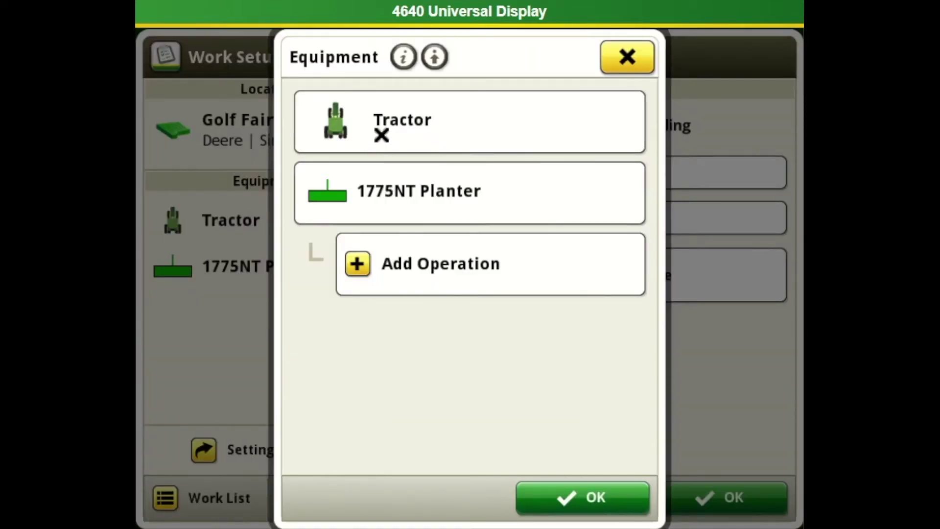
{"action": "left_click", "coordinate": [372, 126]}
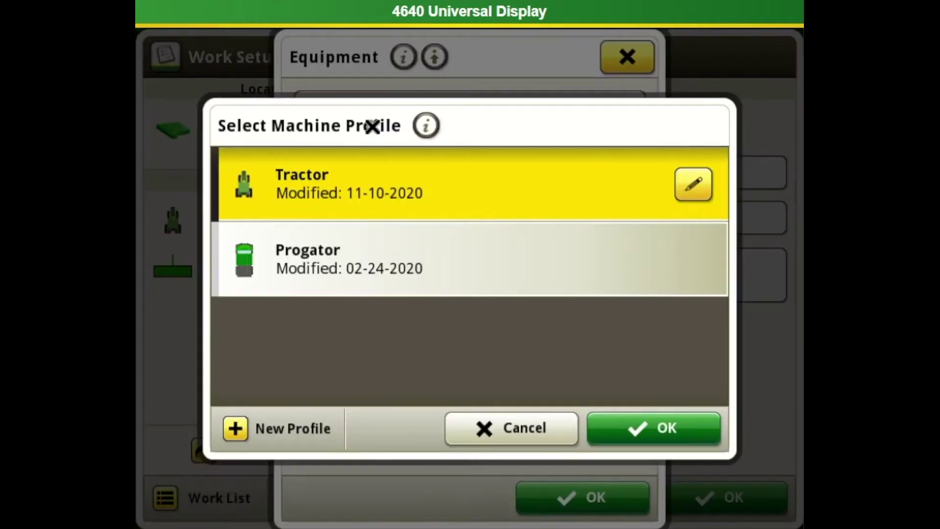
{"action": "left_click", "coordinate": [687, 183]}
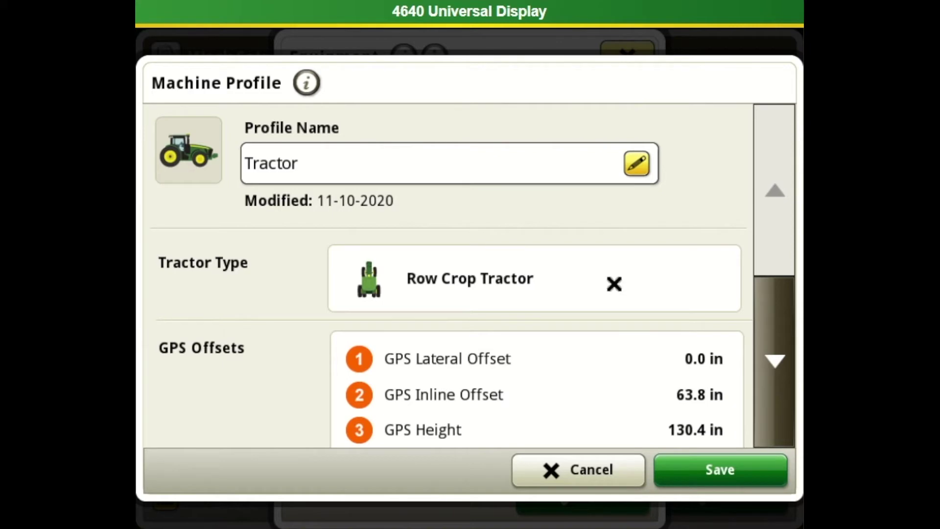
{"action": "left_click", "coordinate": [774, 366]}
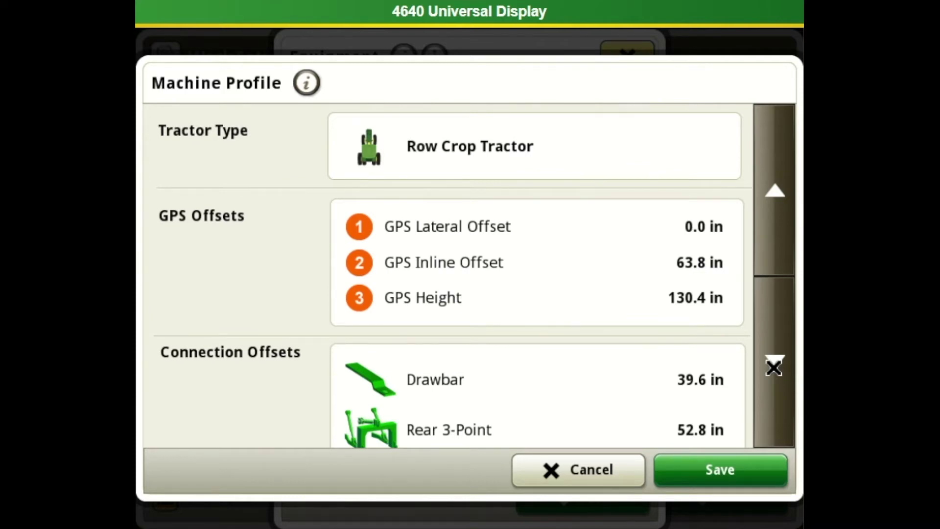
{"action": "left_click", "coordinate": [774, 367]}
{"action": "left_click", "coordinate": [773, 367]}
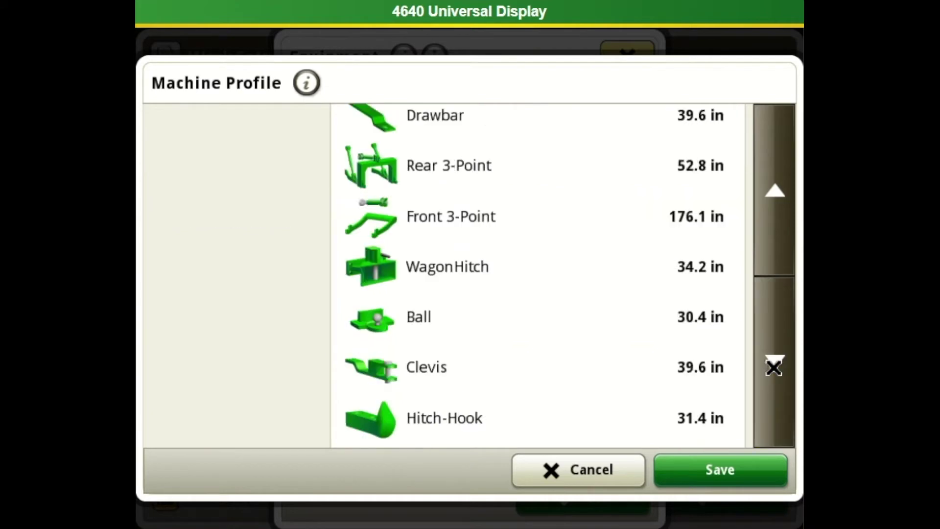
{"action": "left_click", "coordinate": [773, 367]}
Step: Save the Tractor profile, keep it as the machine, and open the 1775NT Planter profile
{"action": "left_click", "coordinate": [763, 250]}
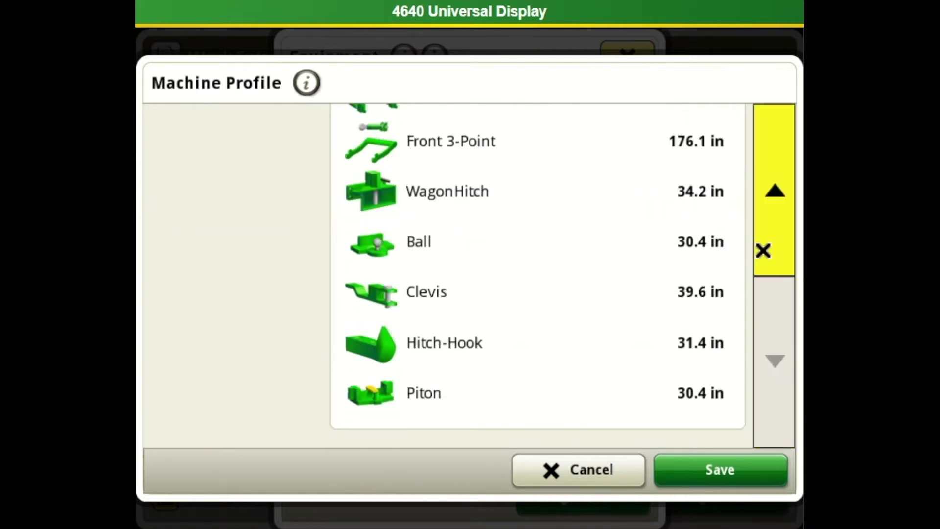
{"action": "left_click", "coordinate": [762, 249]}
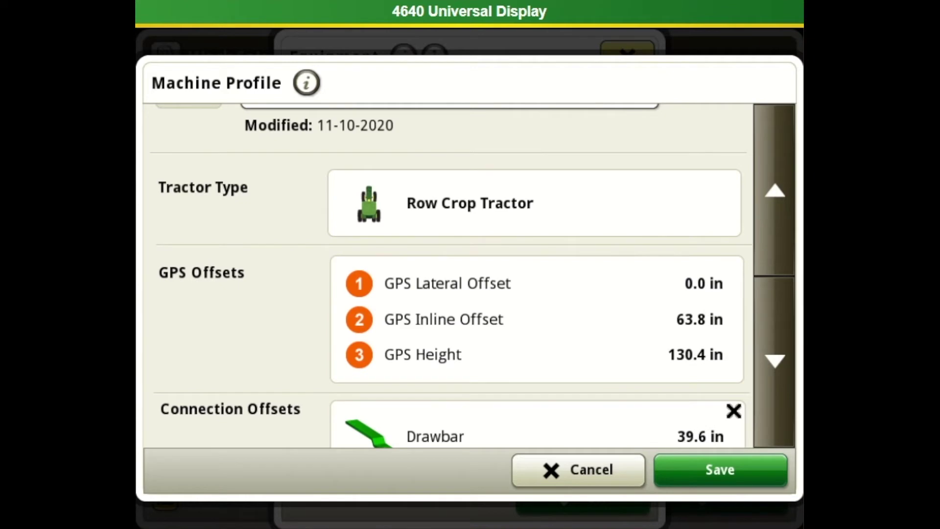
{"action": "left_click", "coordinate": [730, 476]}
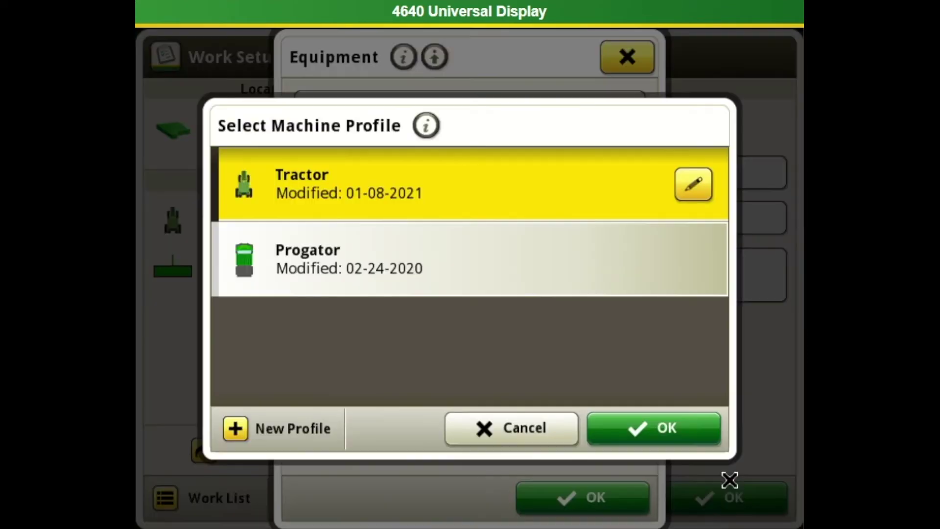
{"action": "left_click", "coordinate": [639, 431]}
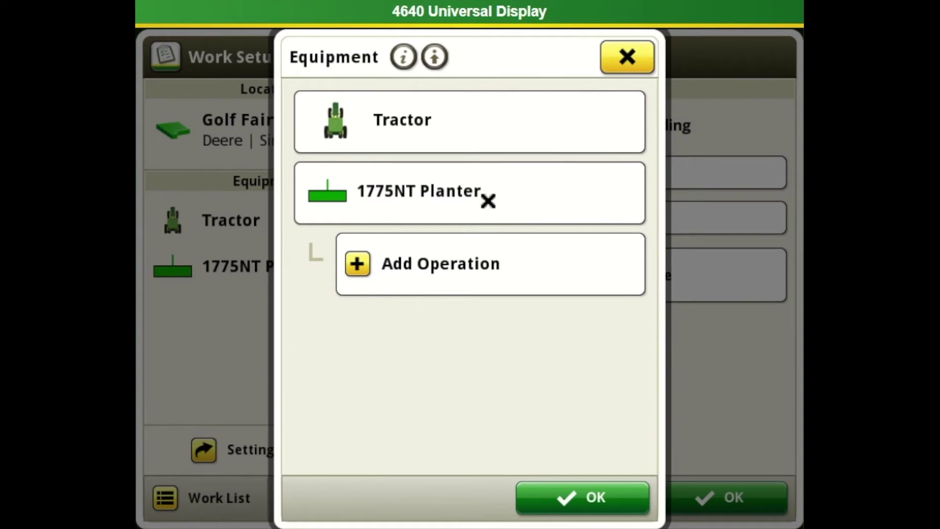
{"action": "left_click", "coordinate": [488, 200]}
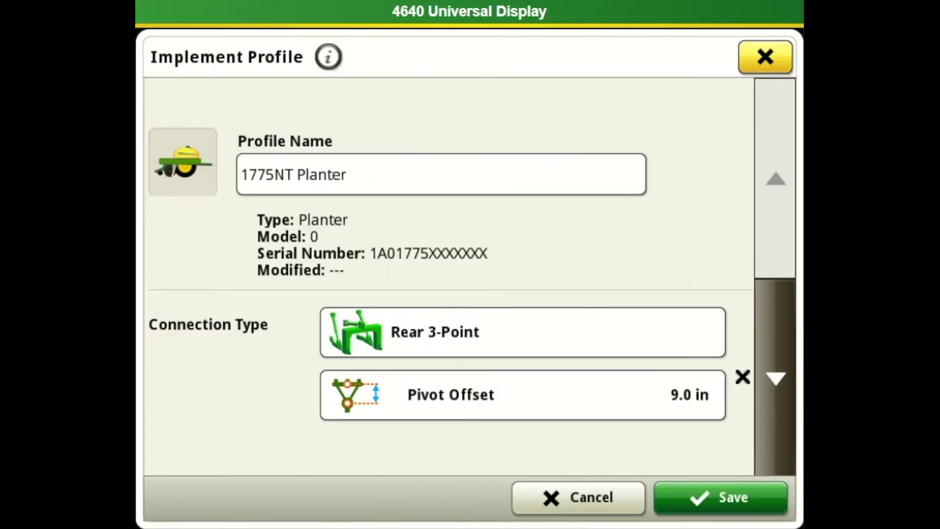
Step: Review the 1775NT Planter's working width, dimensions, sensor setup and section control settings
{"action": "left_click", "coordinate": [768, 379]}
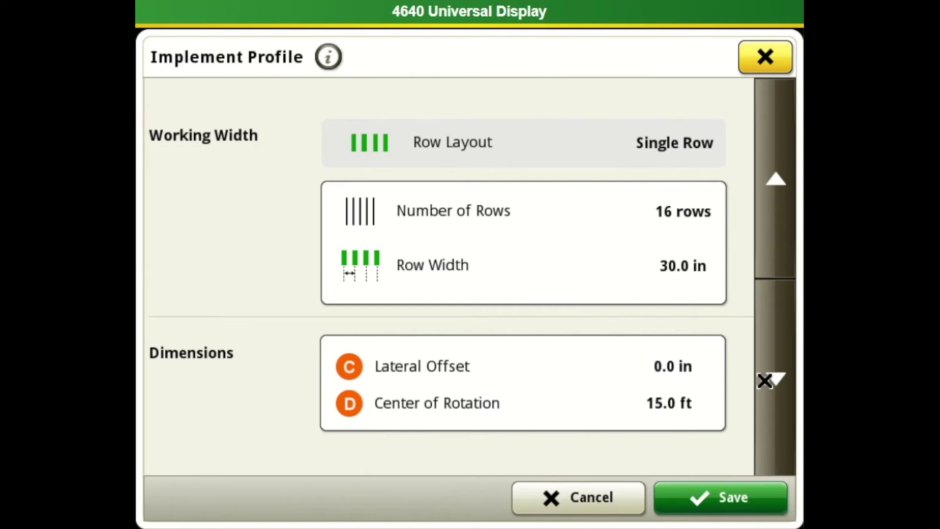
{"action": "left_click", "coordinate": [765, 380]}
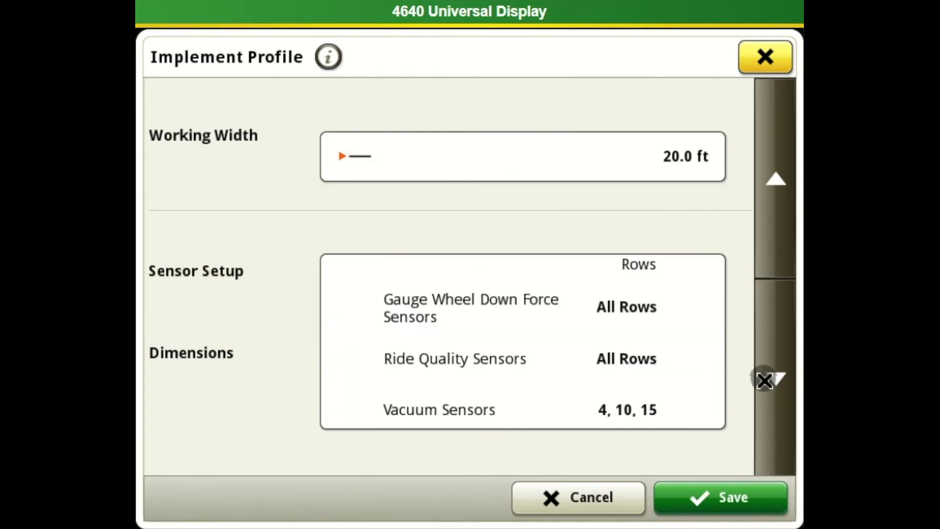
{"action": "left_click", "coordinate": [765, 380]}
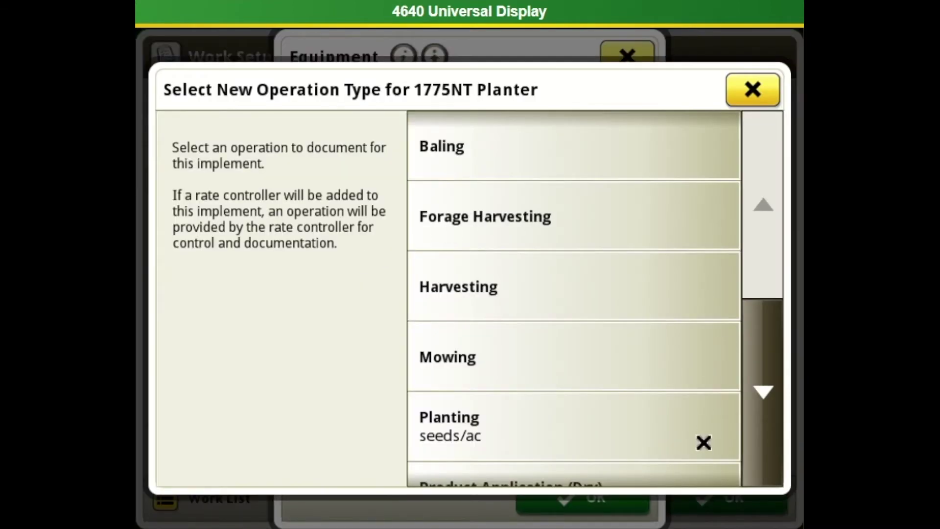
Step: Add a Planting operation to the 1775NT Planter using corn variety 1111, then finish work setup
{"action": "left_click", "coordinate": [532, 426]}
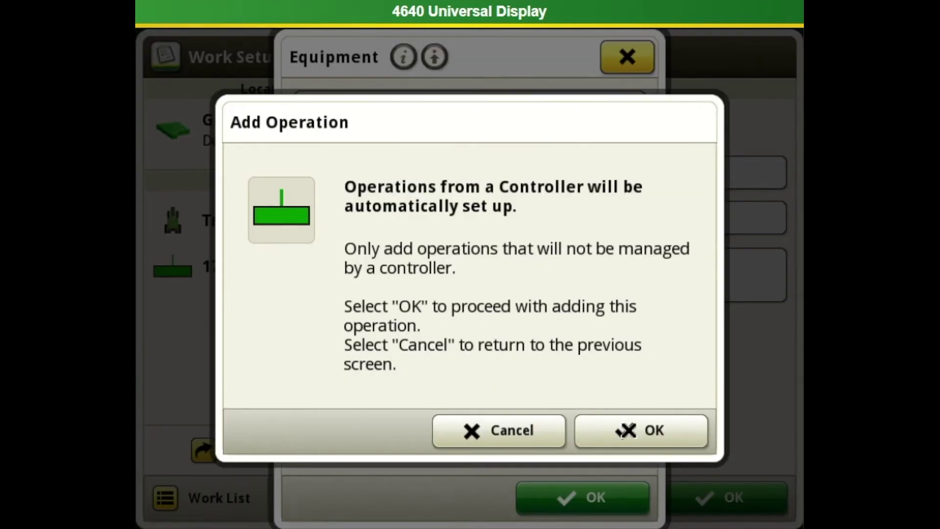
{"action": "left_click", "coordinate": [626, 431]}
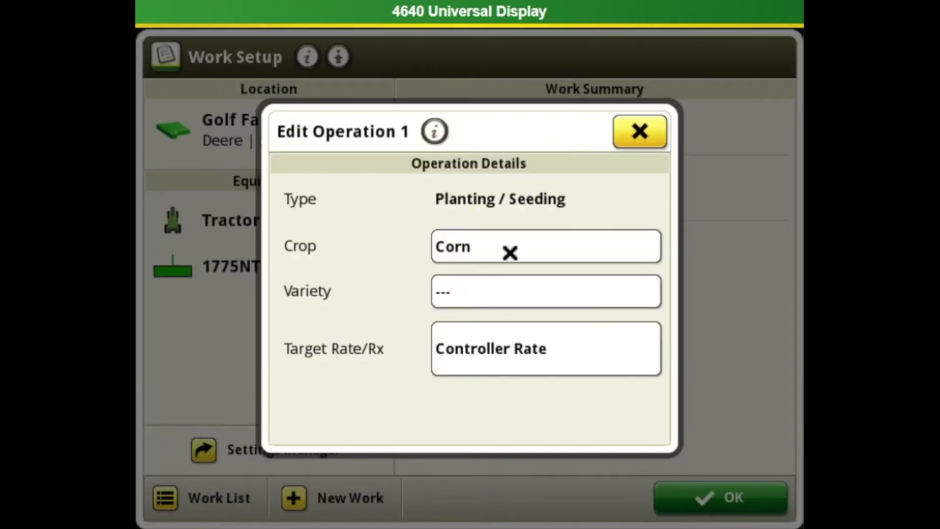
{"action": "left_click", "coordinate": [461, 288]}
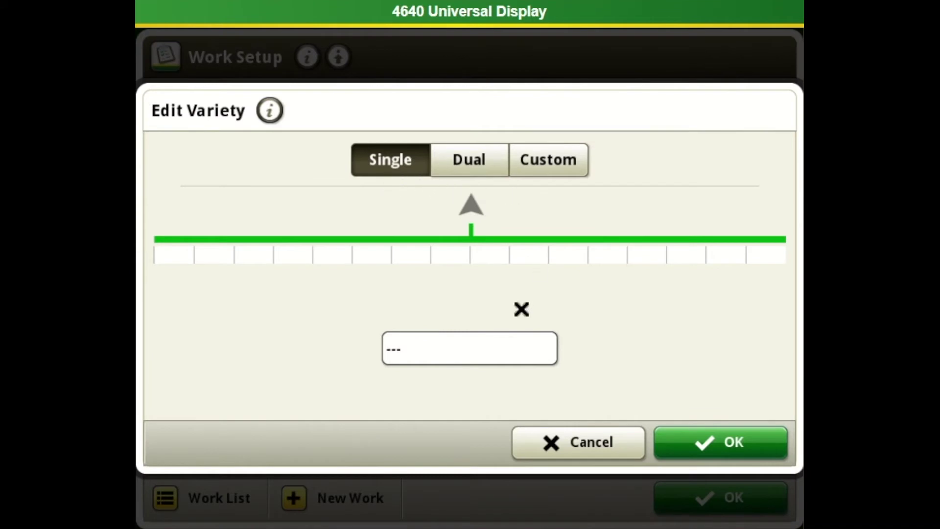
{"action": "left_click", "coordinate": [458, 352]}
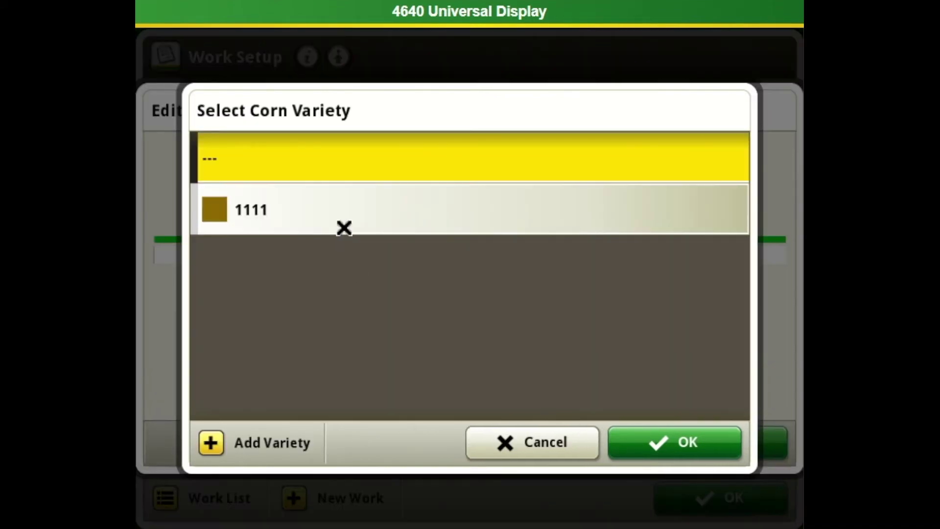
{"action": "left_click", "coordinate": [339, 214]}
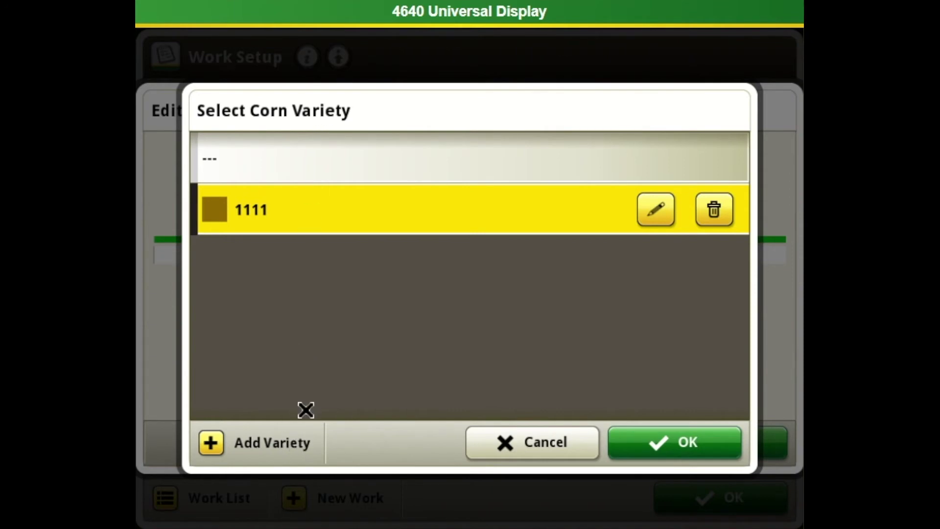
{"action": "left_click", "coordinate": [677, 443]}
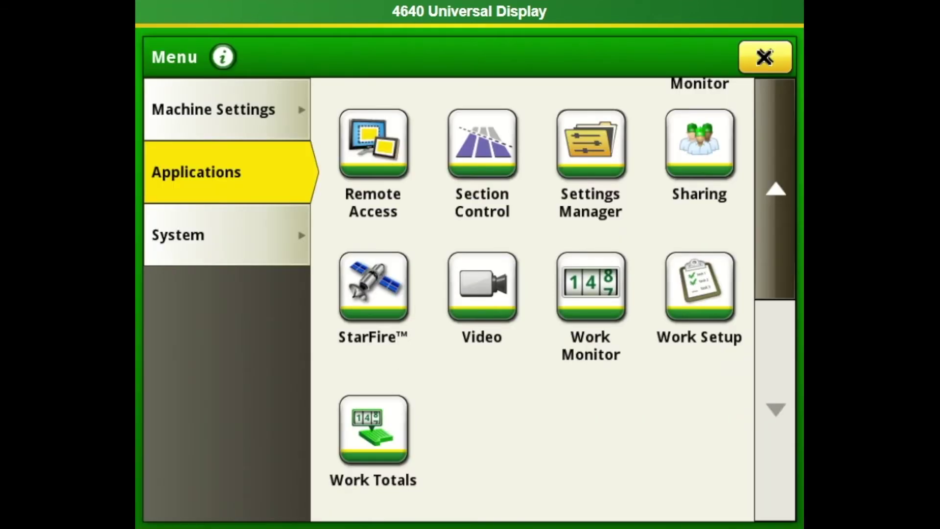
{"action": "left_click", "coordinate": [764, 57]}
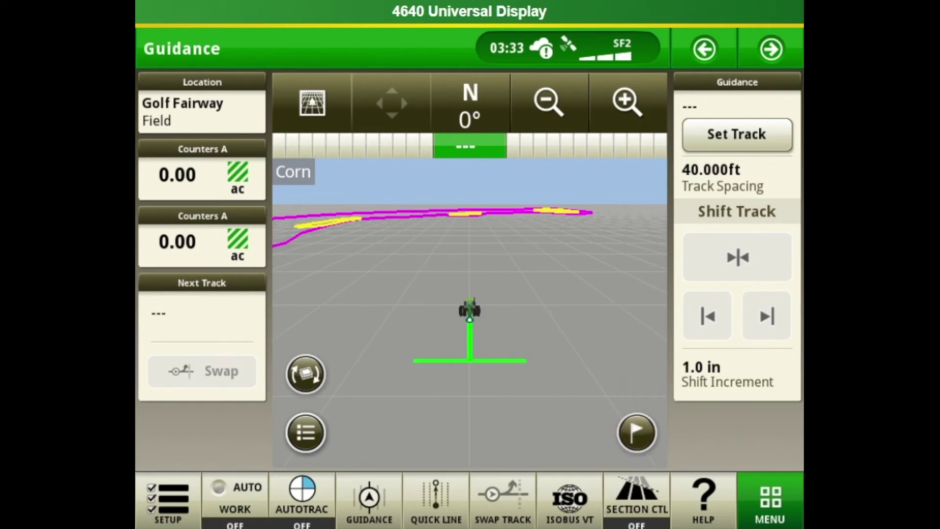
Step: Open the Section Control application from Menu > Applications
{"action": "left_click", "coordinate": [771, 492]}
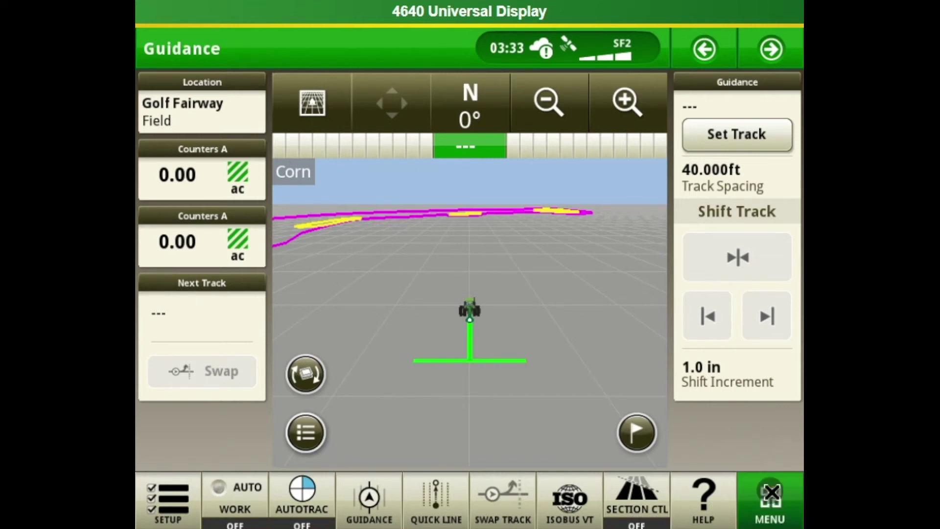
{"action": "left_click", "coordinate": [276, 185]}
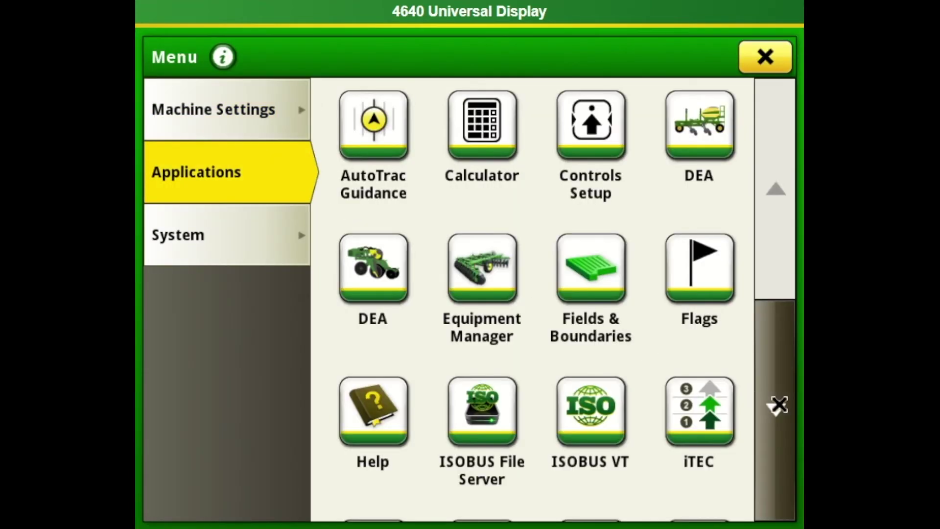
{"action": "left_click", "coordinate": [776, 406]}
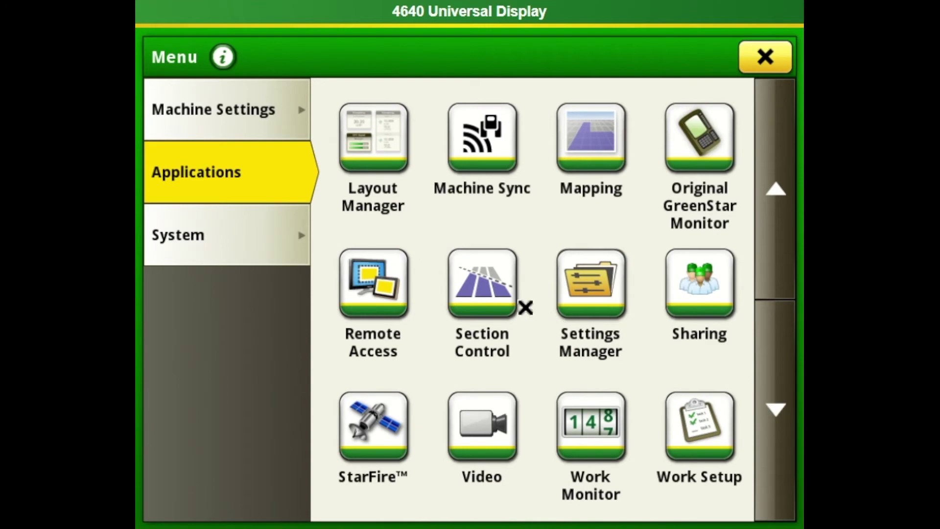
{"action": "left_click", "coordinate": [480, 303]}
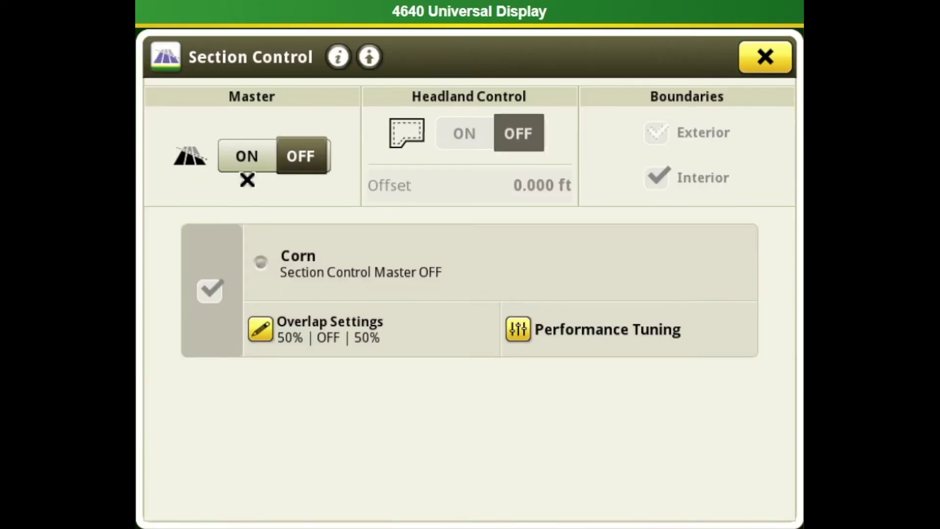
Step: Switch Section Control Master ON for corn and save overlap settings of 50% / 100% / 50%
{"action": "left_click", "coordinate": [241, 154]}
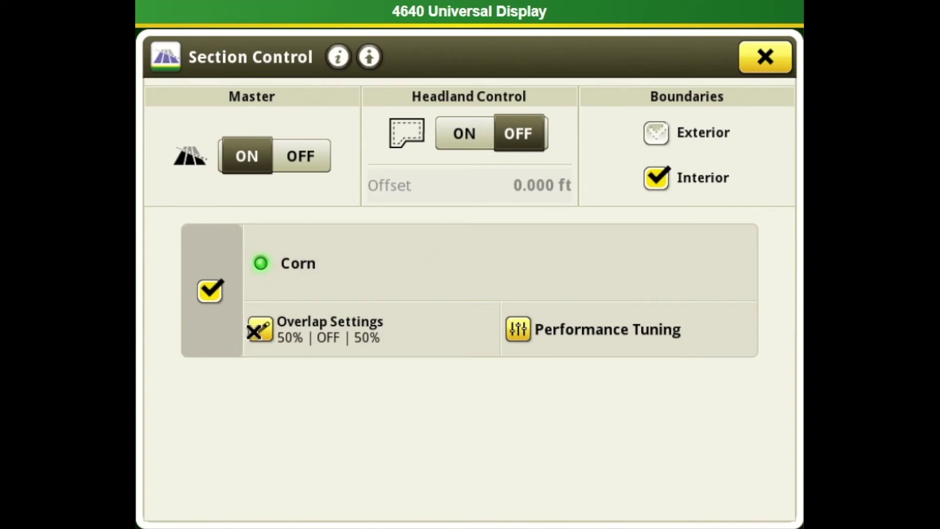
{"action": "left_click", "coordinate": [266, 332]}
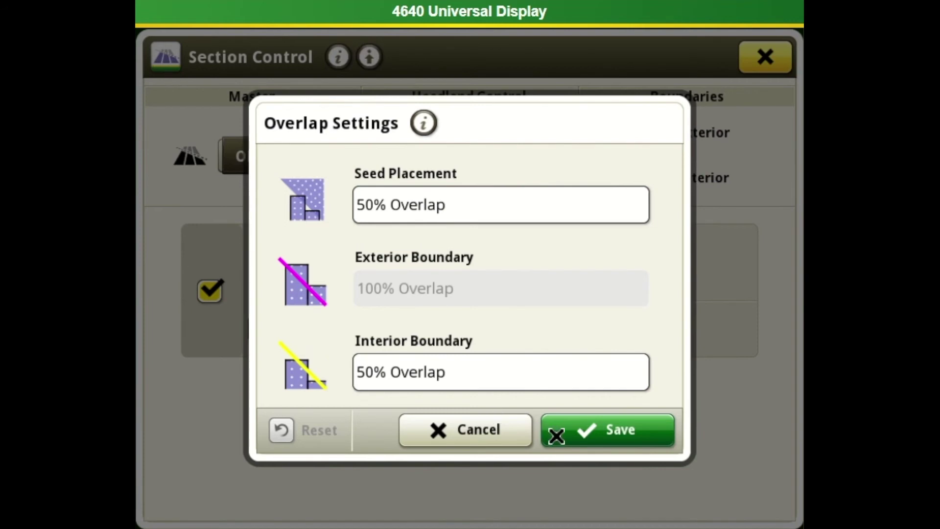
{"action": "left_click", "coordinate": [580, 435]}
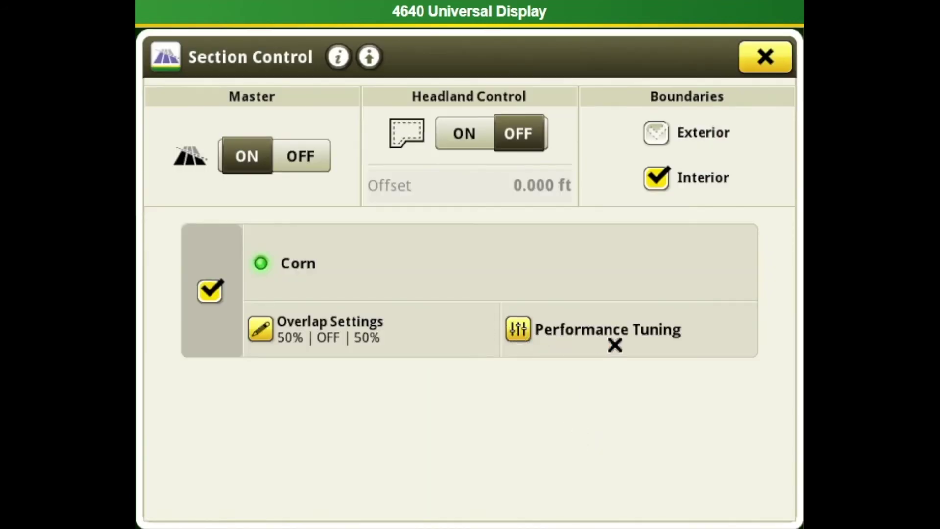
Step: Start Section Control performance tuning and mark the entering-planted-area symptom as a skip
{"action": "left_click", "coordinate": [522, 333]}
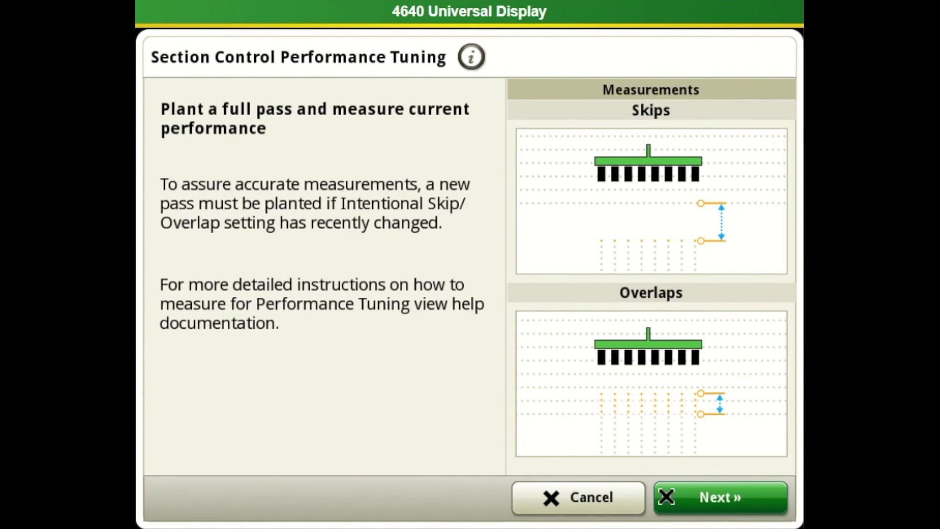
{"action": "left_click", "coordinate": [700, 500]}
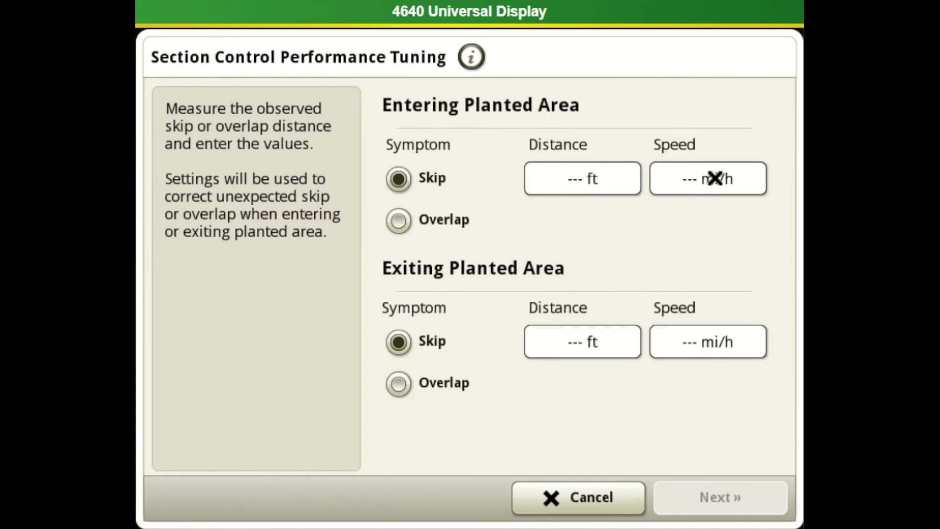
{"action": "left_click", "coordinate": [399, 180]}
Step: Record a 4 ft skip distance at a 4 mi/h travel speed
{"action": "left_click", "coordinate": [575, 189]}
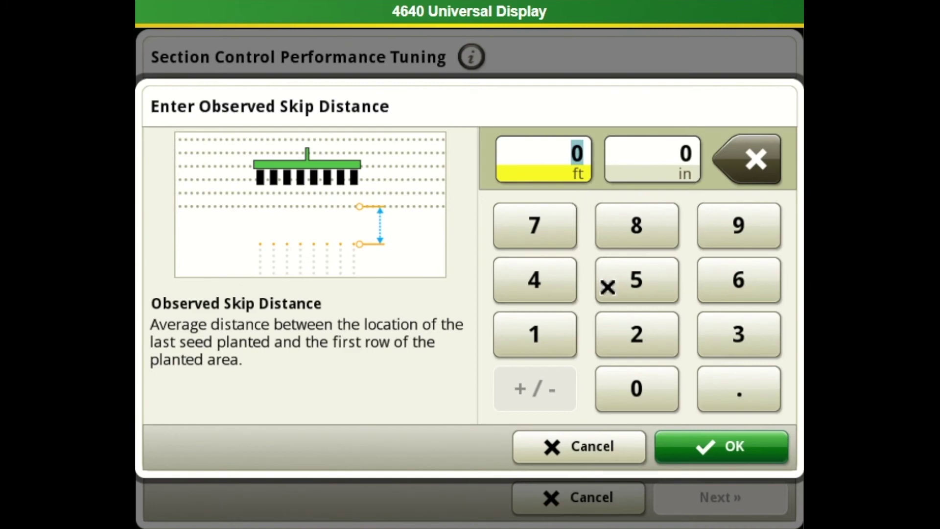
{"action": "left_click", "coordinate": [541, 280]}
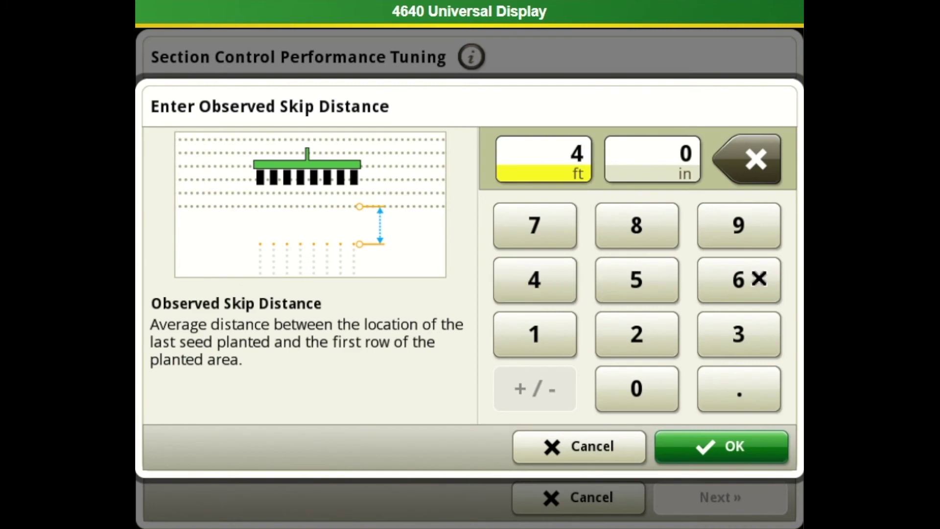
{"action": "left_click", "coordinate": [739, 451]}
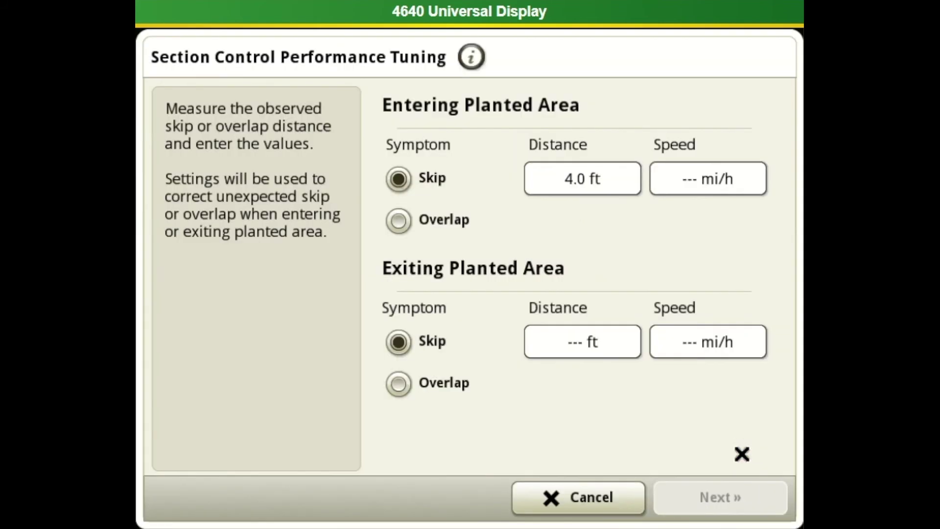
{"action": "left_click", "coordinate": [689, 185]}
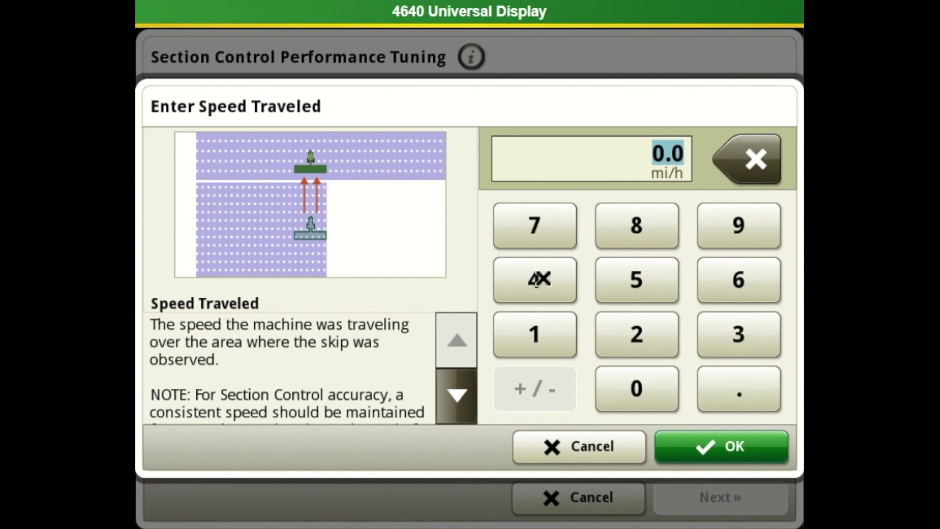
{"action": "left_click", "coordinate": [539, 278]}
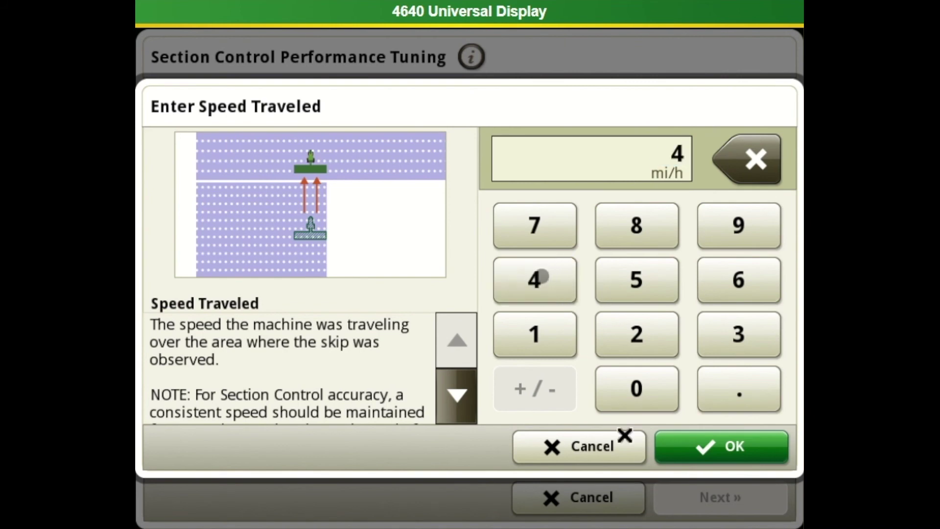
{"action": "left_click", "coordinate": [720, 457]}
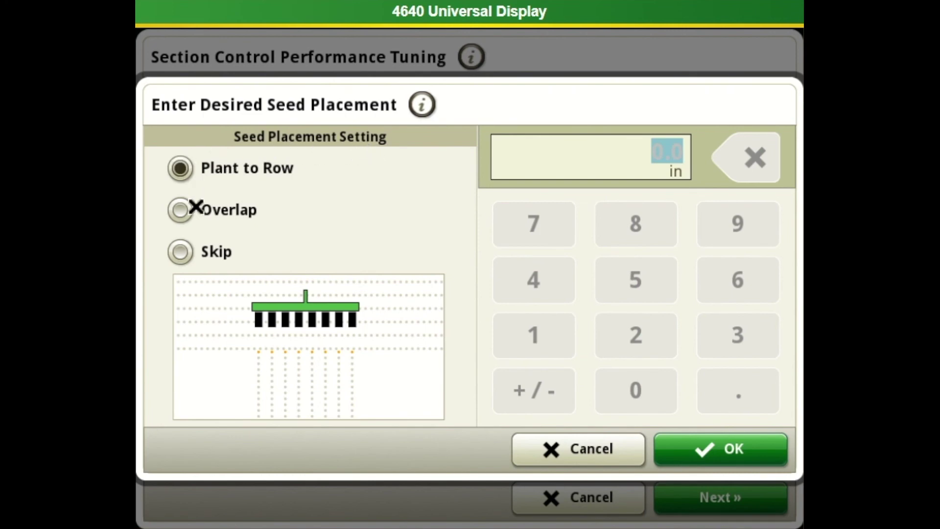
Step: Submit the tuning, dismiss the Invalid Results warning, and open Section Control information
{"action": "left_click", "coordinate": [719, 495]}
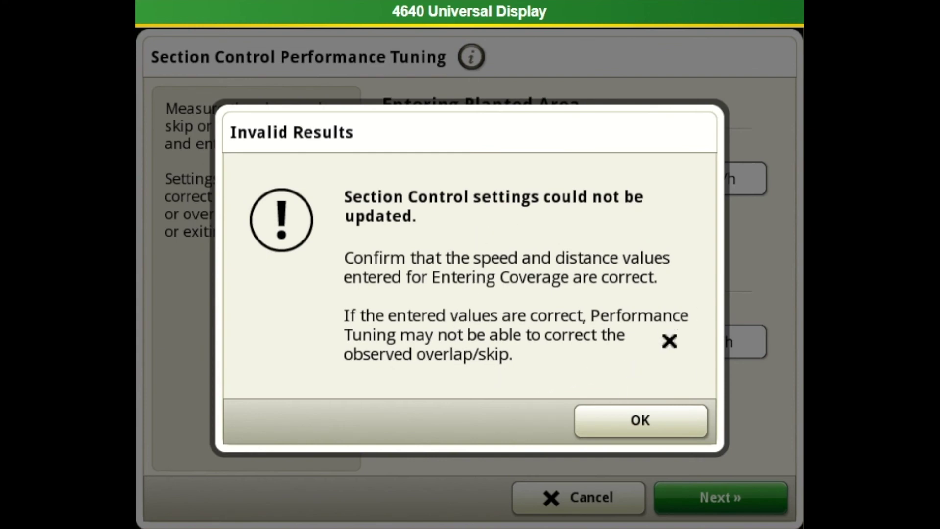
{"action": "left_click", "coordinate": [630, 420]}
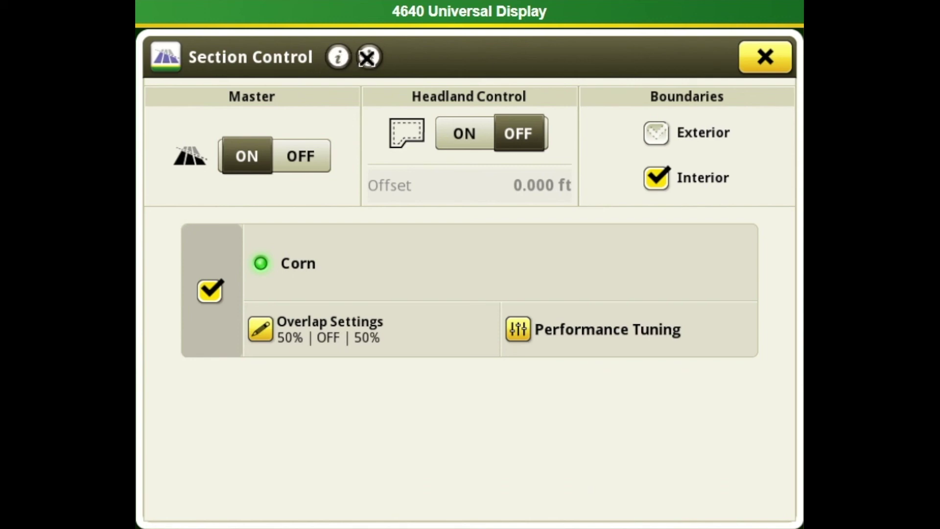
{"action": "left_click", "coordinate": [368, 58]}
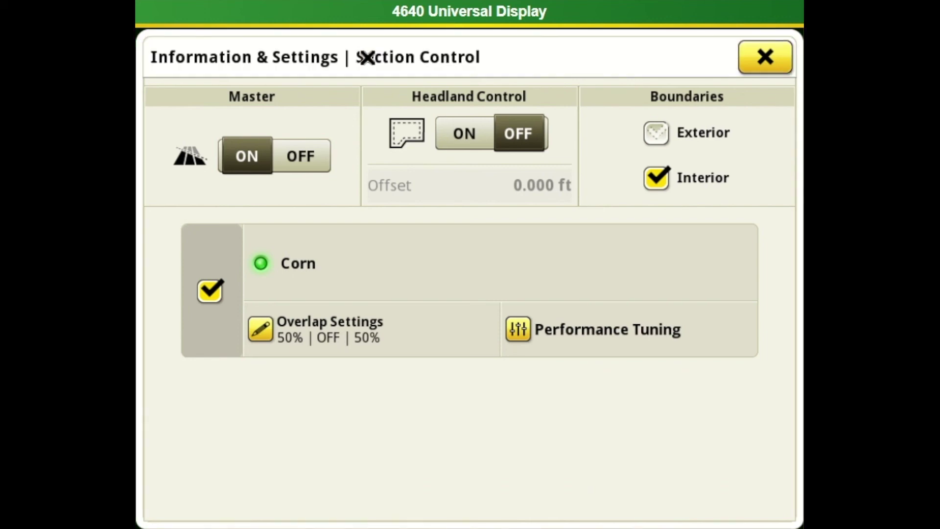